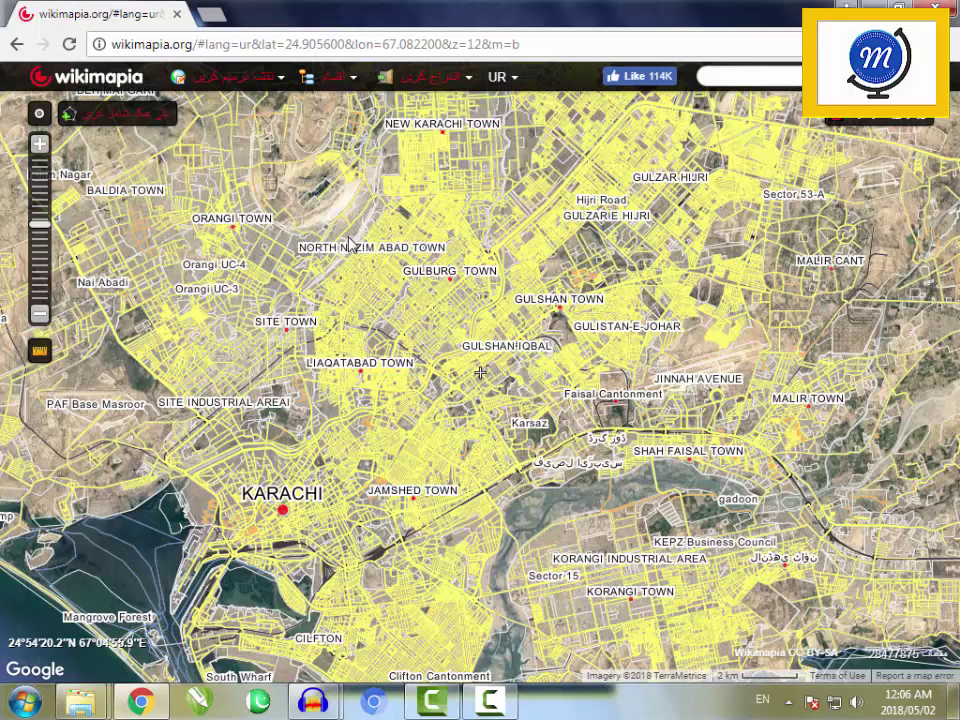
Step: Search for "lahore" and show the city of Lahore, Punjab, Pakistan on the map
left_click(772, 77)
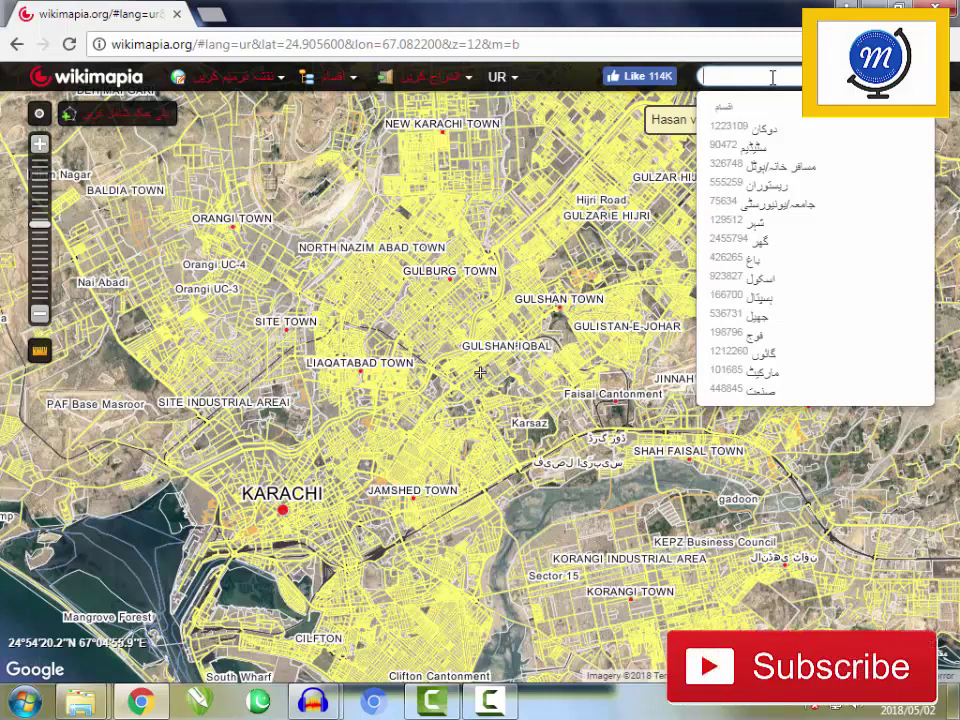
type("lah")
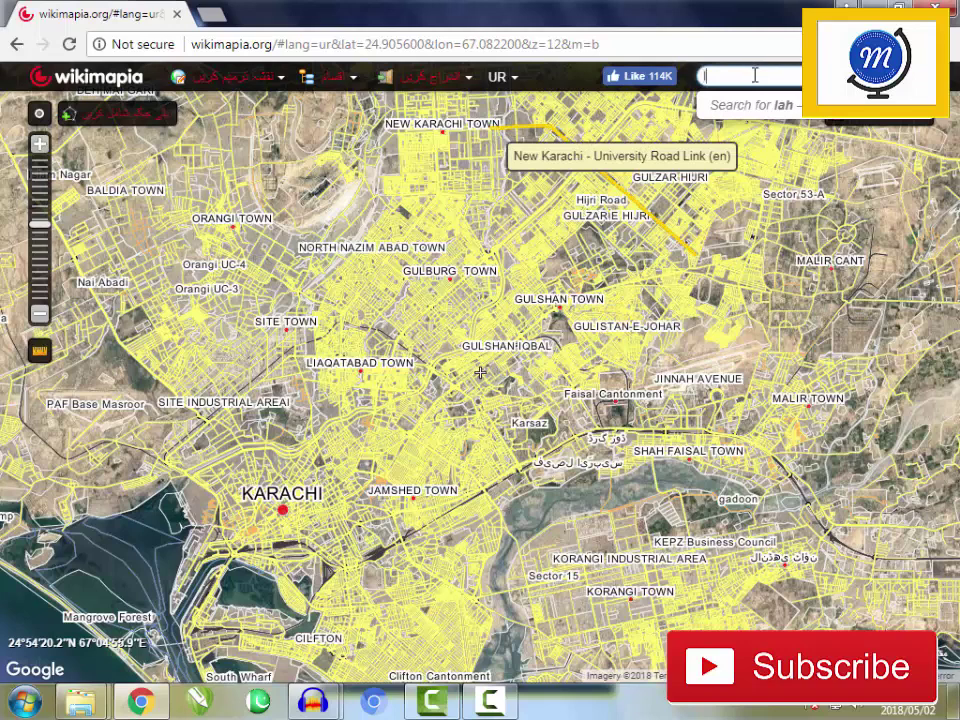
type("hore")
key("Return")
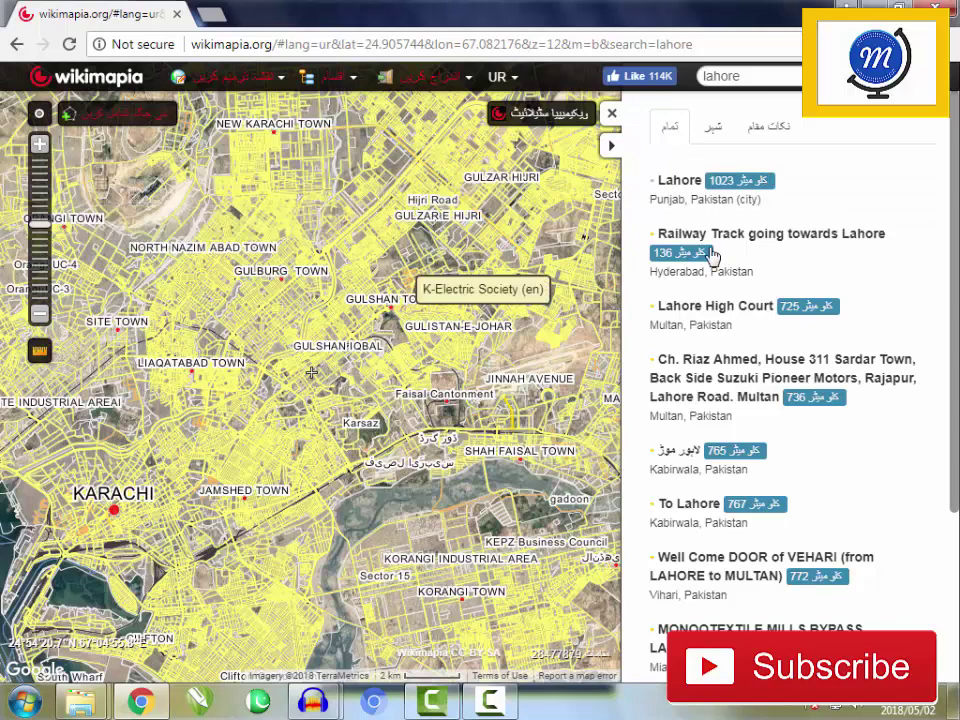
left_click(790, 192)
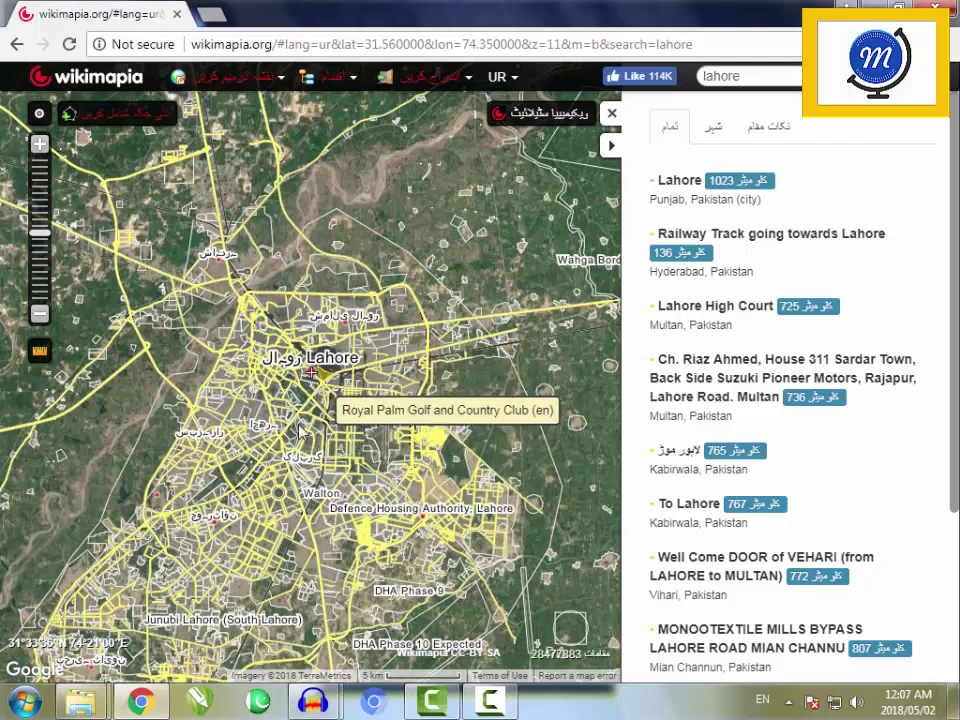
Step: Locate the block of houses northeast of Gaddafi Stadium in Lahore in close-up satellite view
left_click_drag(306, 420, 384, 338)
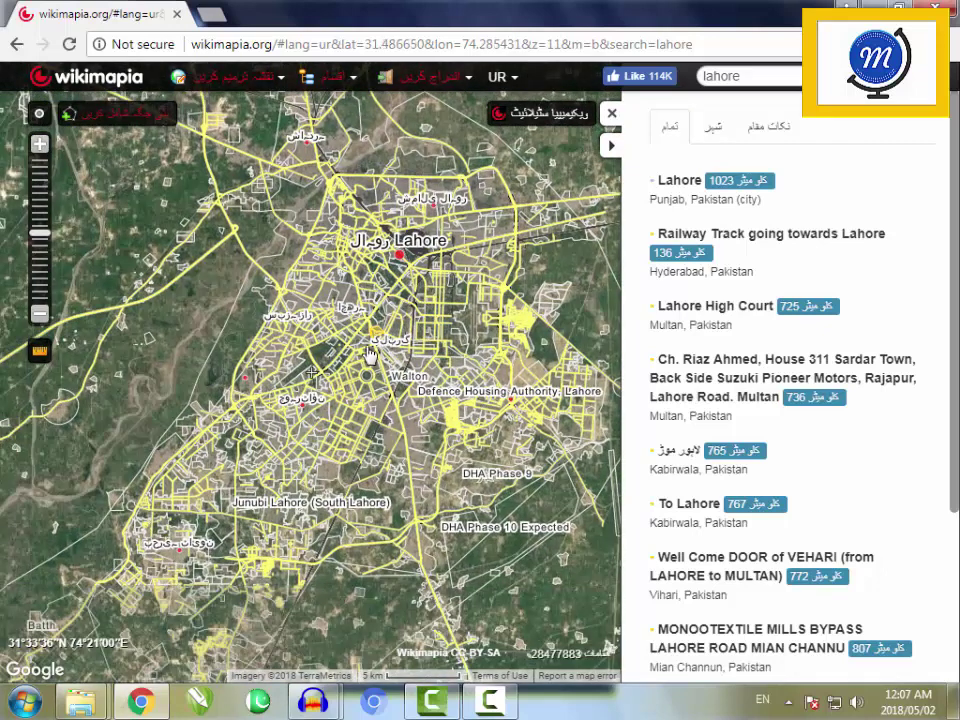
scroll(365, 378, "up", 3)
scroll(365, 378, "up", 2)
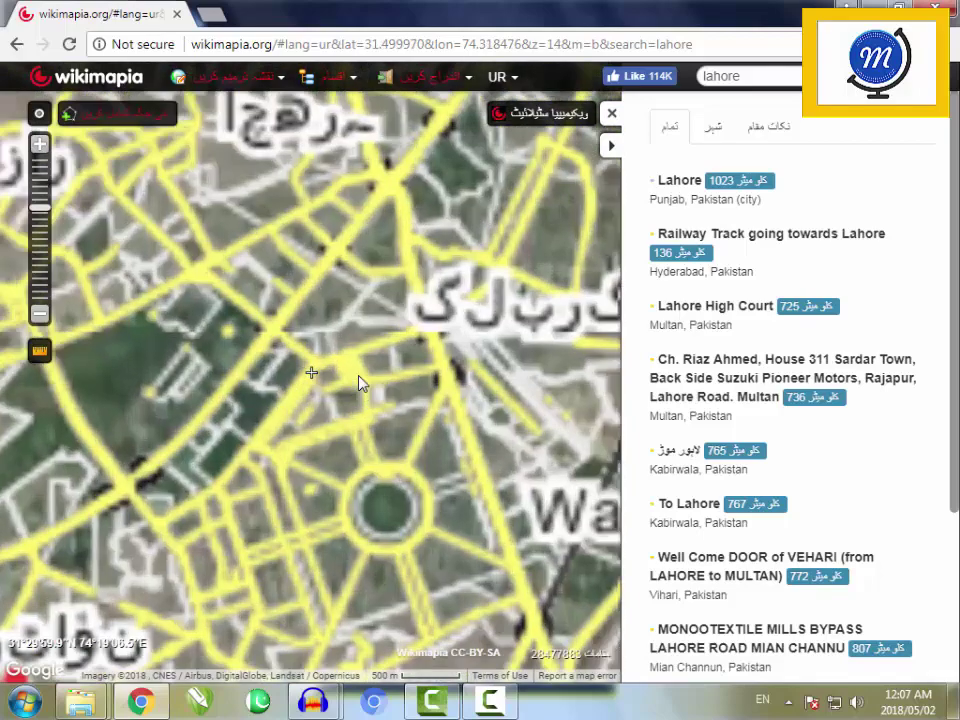
scroll(368, 385, "down", 2)
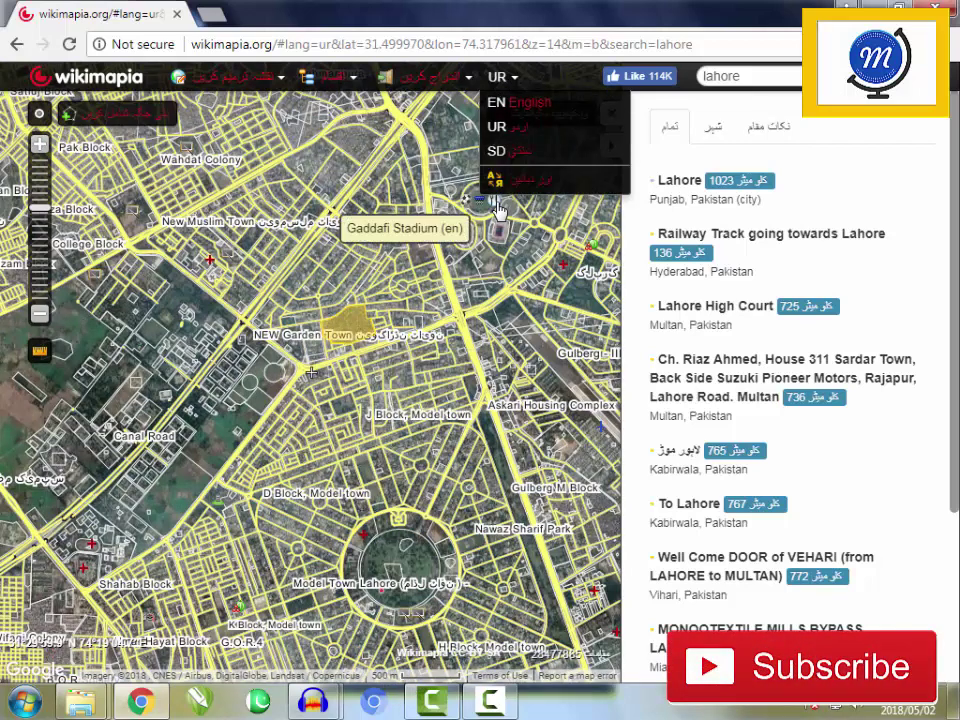
scroll(503, 222, "up", 3)
scroll(503, 222, "up", 2)
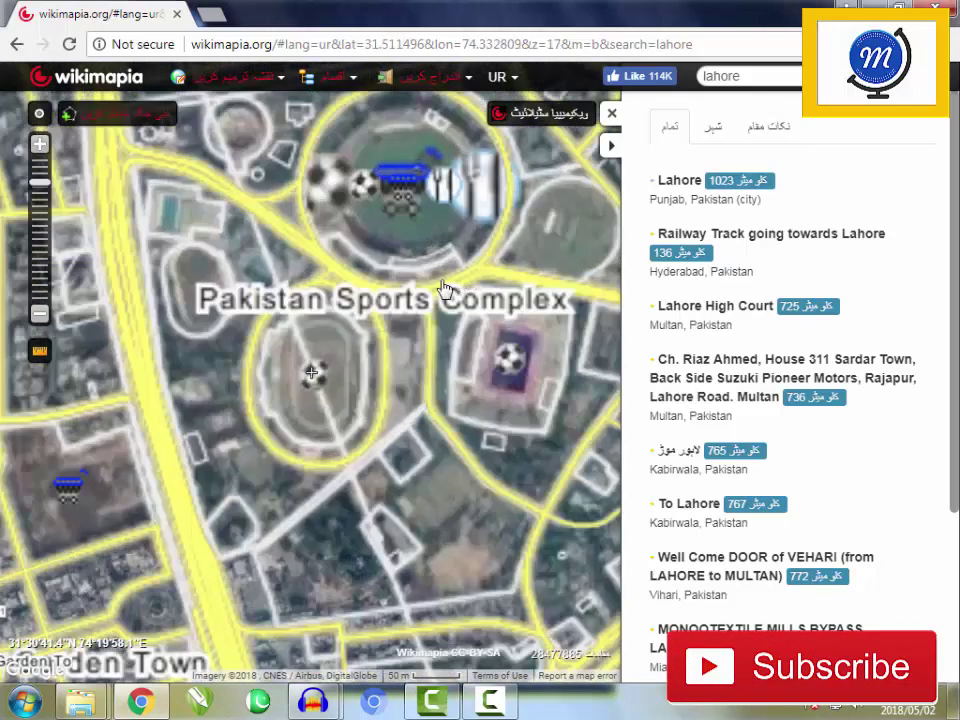
scroll(305, 400, "down", 1)
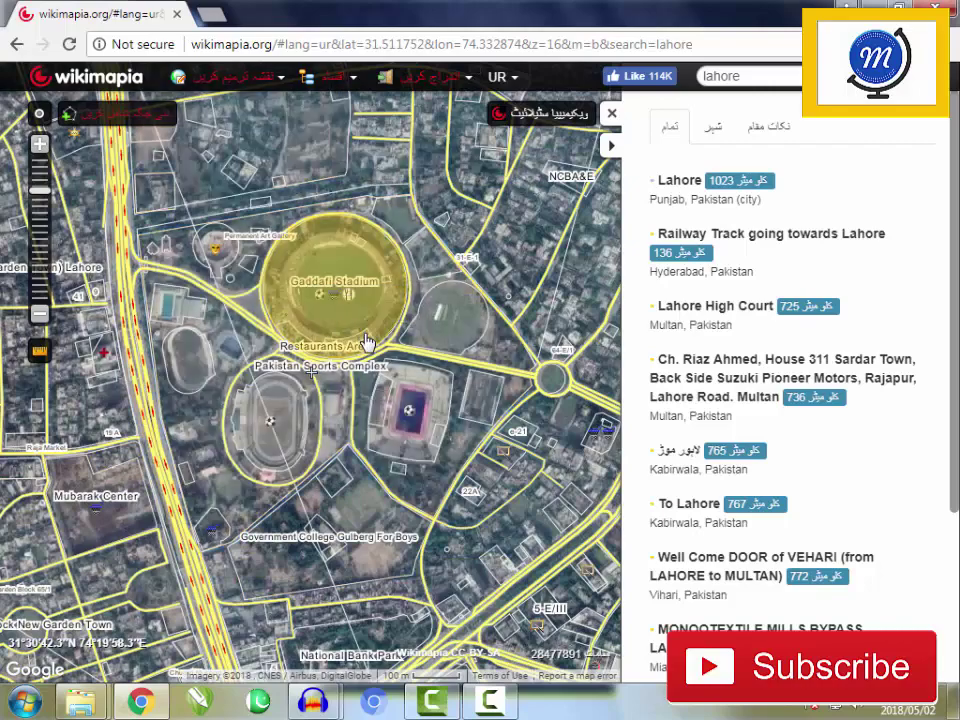
scroll(375, 330, "down", 1)
scroll(453, 291, "up", 3)
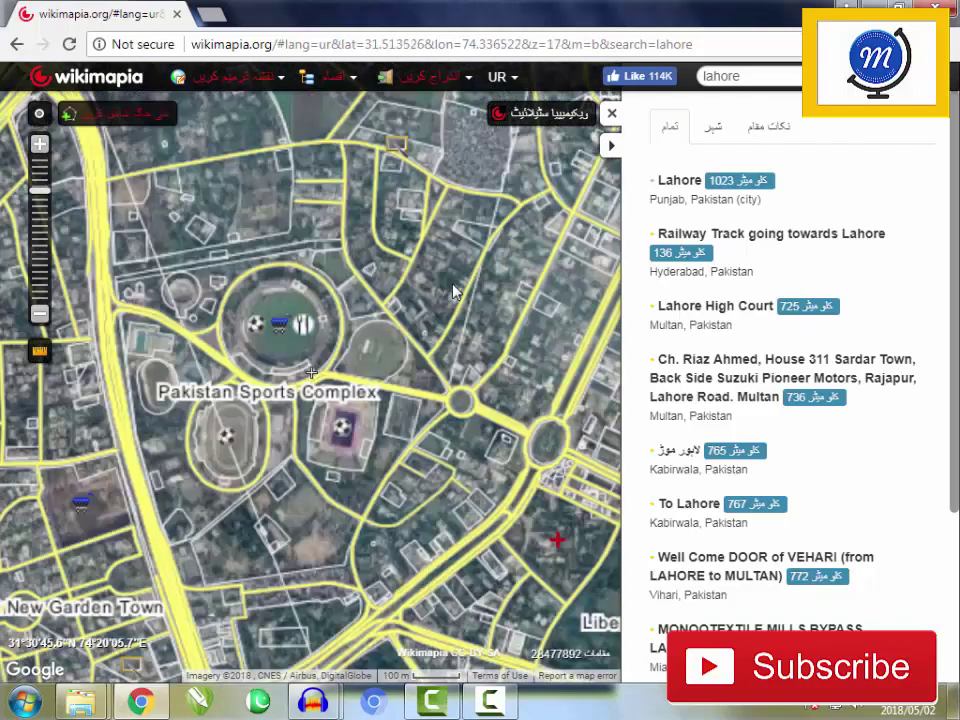
scroll(425, 295, "up", 1)
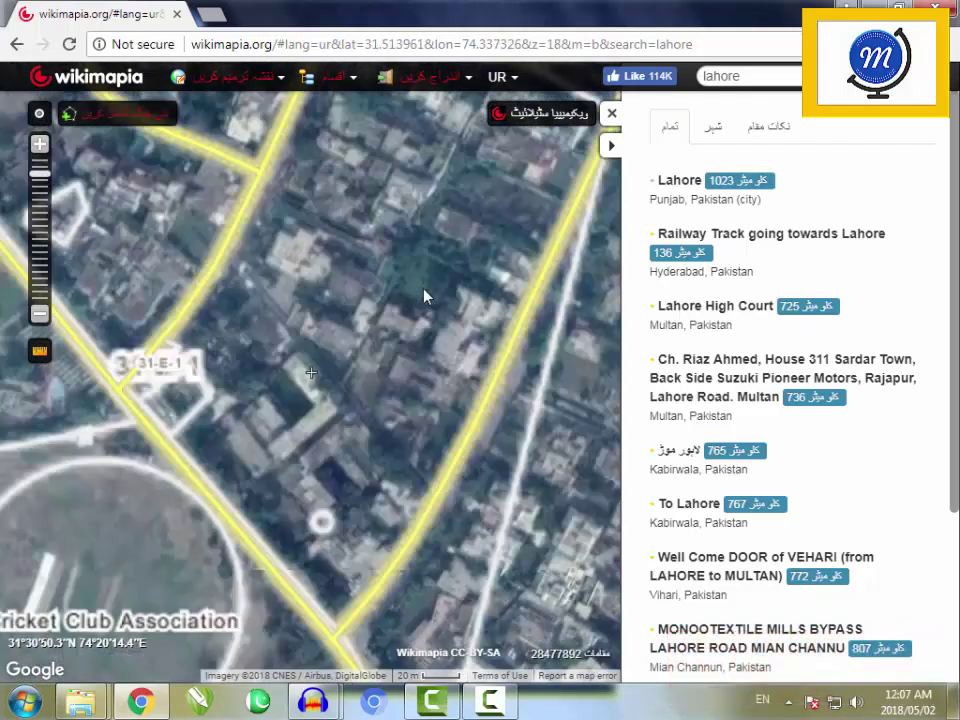
scroll(425, 296, "up", 1)
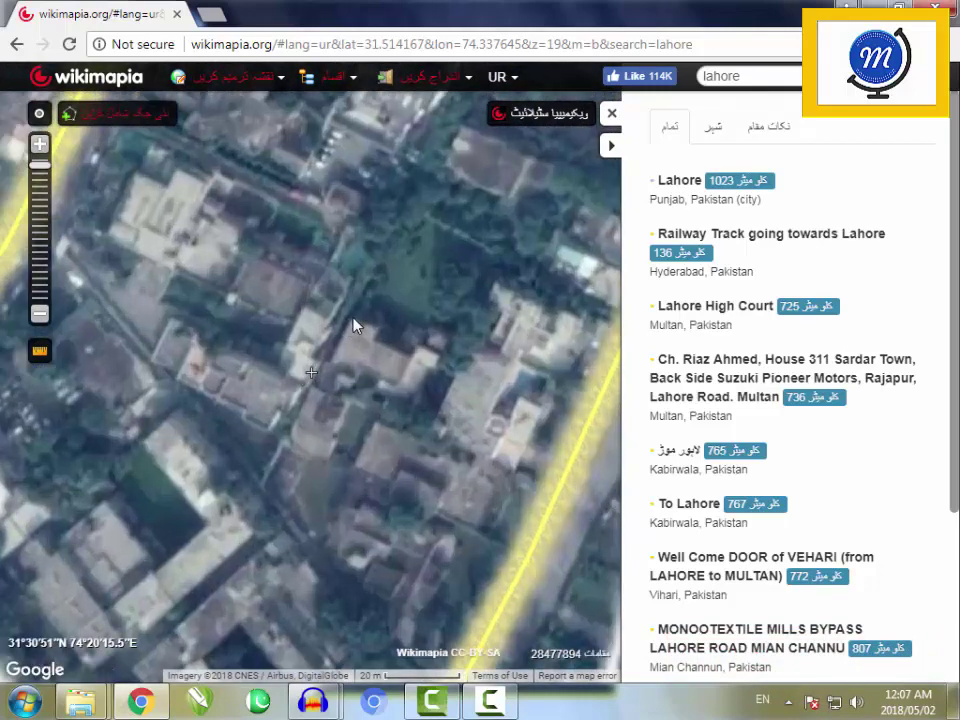
left_click_drag(362, 372, 367, 336)
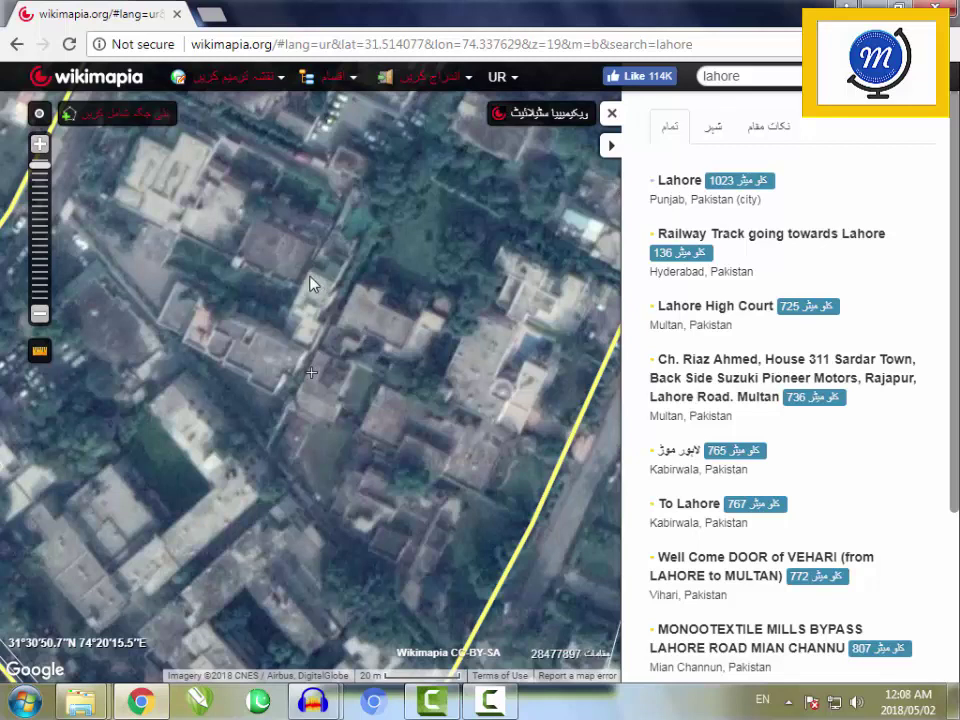
Step: Add a new place by outlining the rooftop among the houses with a closed four-corner polygon, and save the outline
left_click(112, 120)
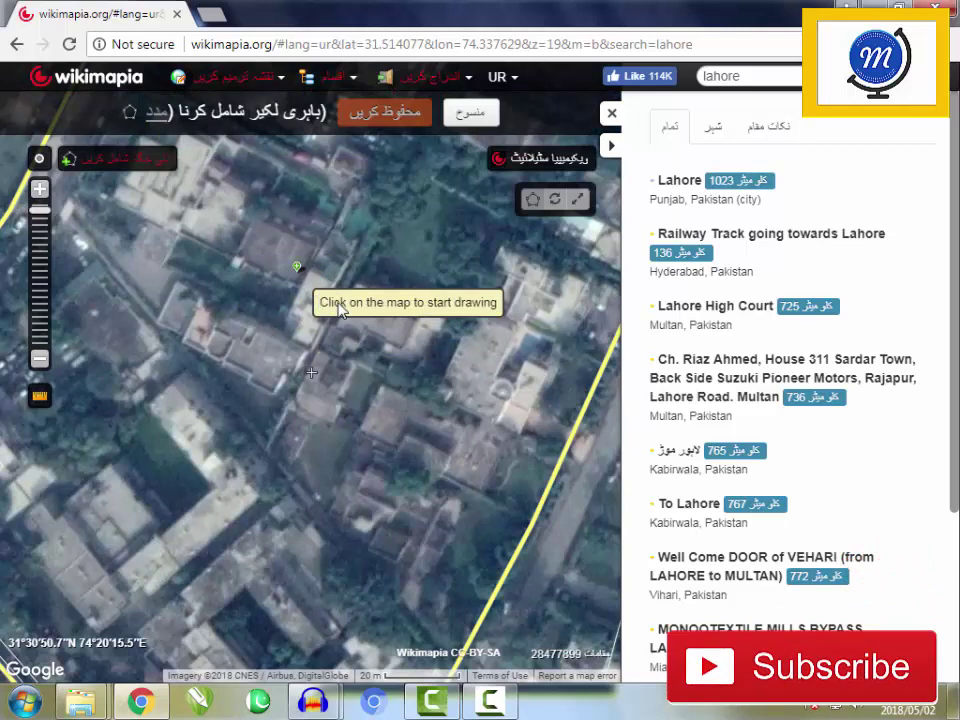
left_click(416, 322)
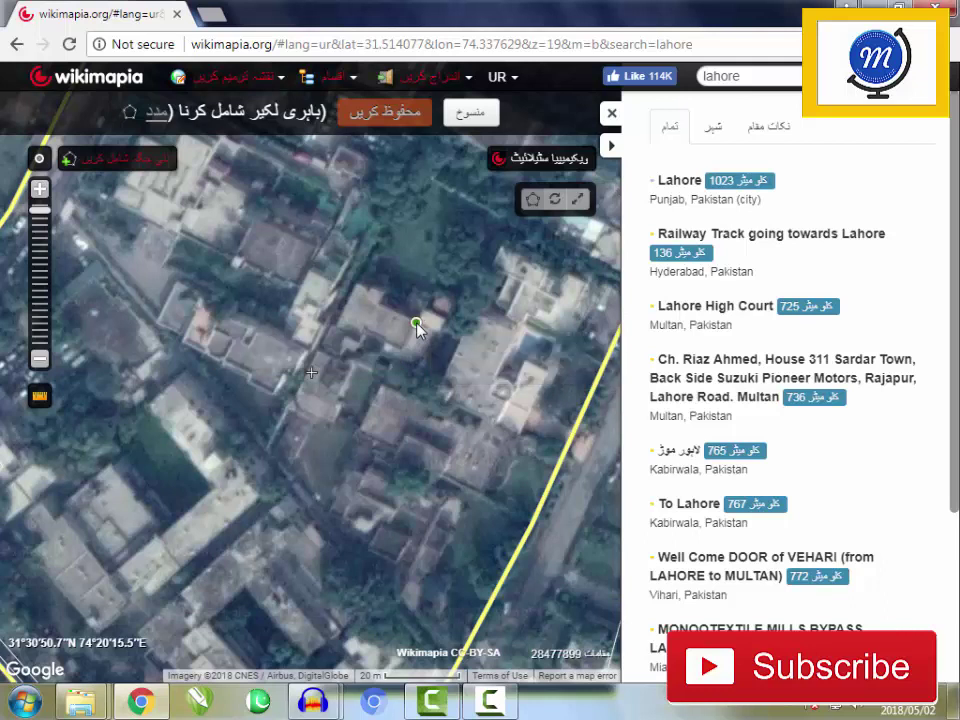
left_click(400, 348)
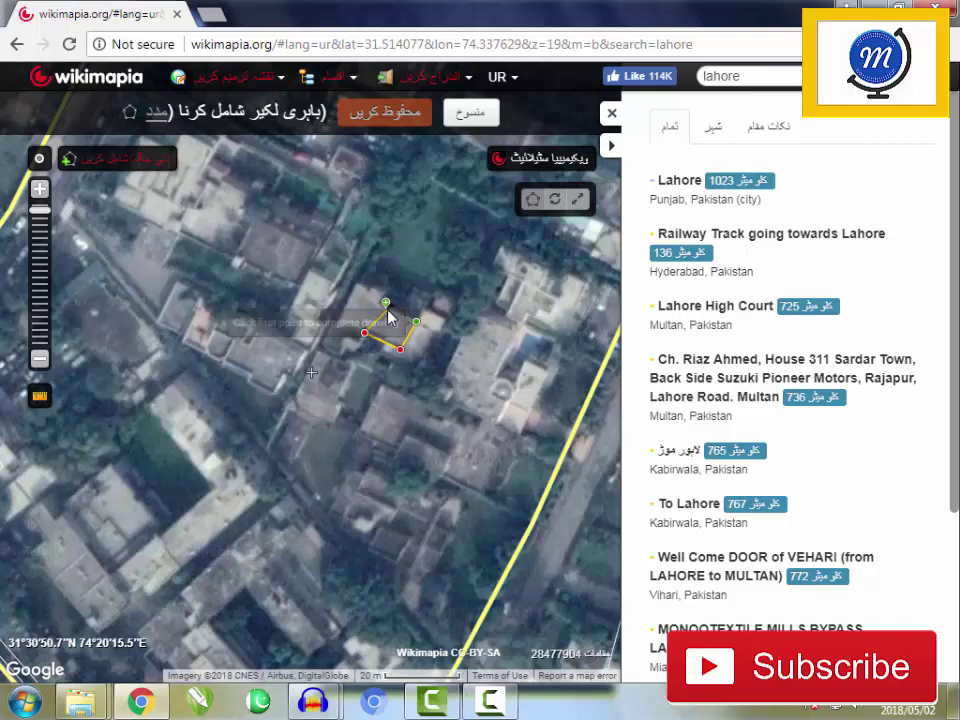
left_click(387, 305)
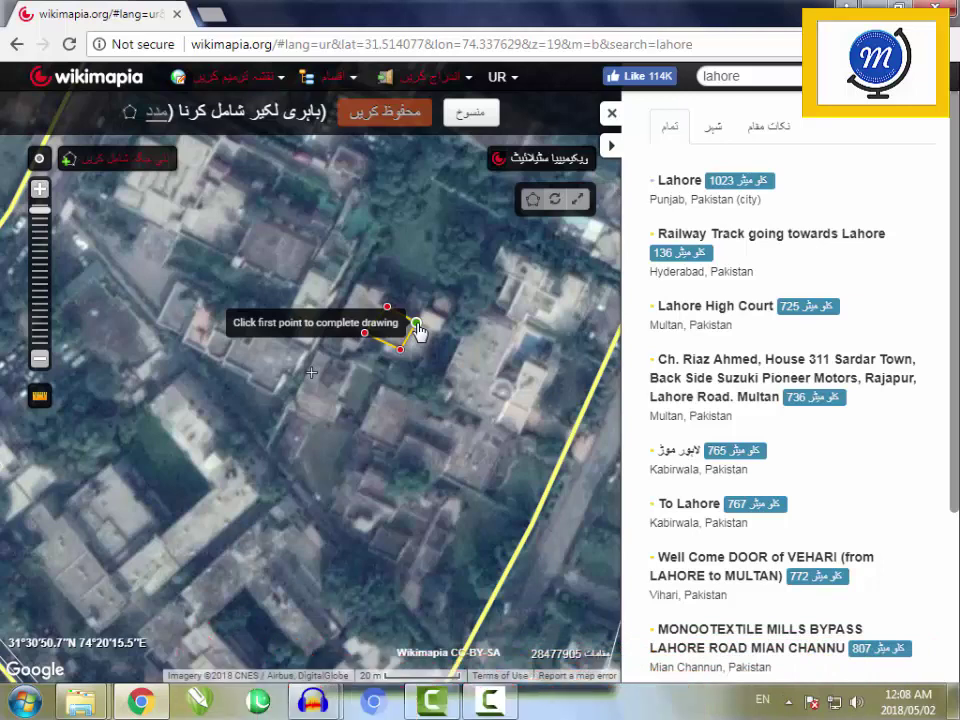
scroll(417, 332, "up", 1)
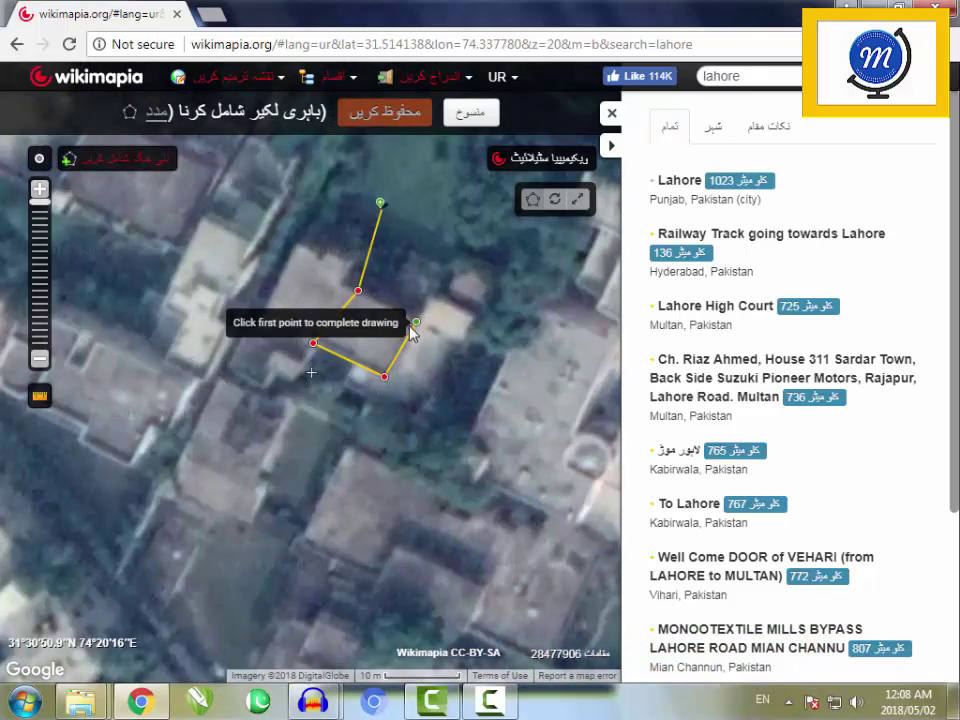
left_click(416, 325)
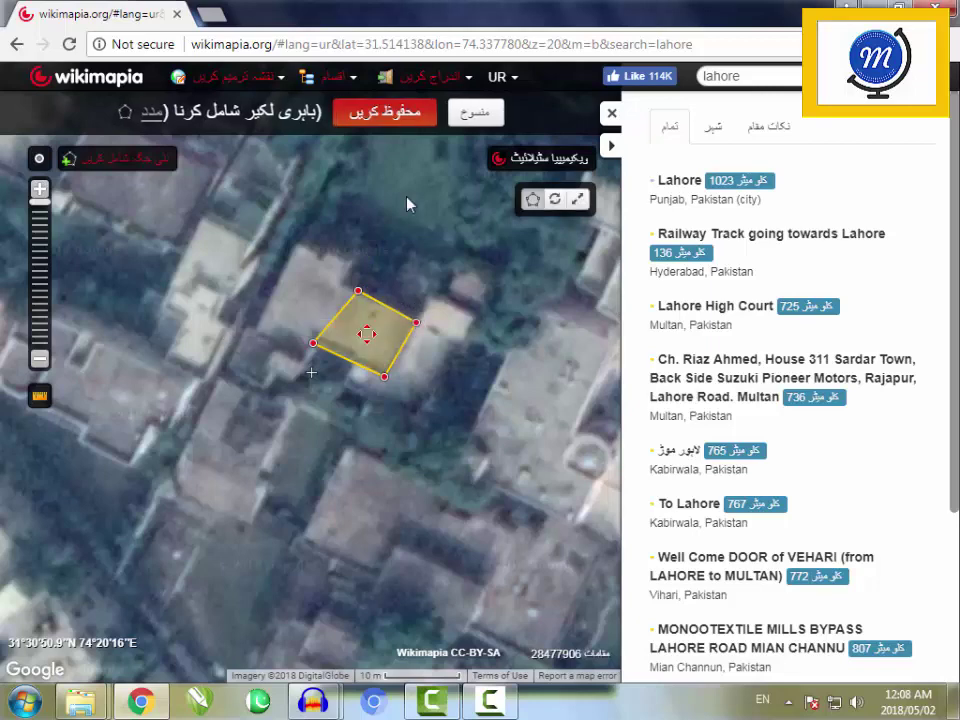
left_click(388, 113)
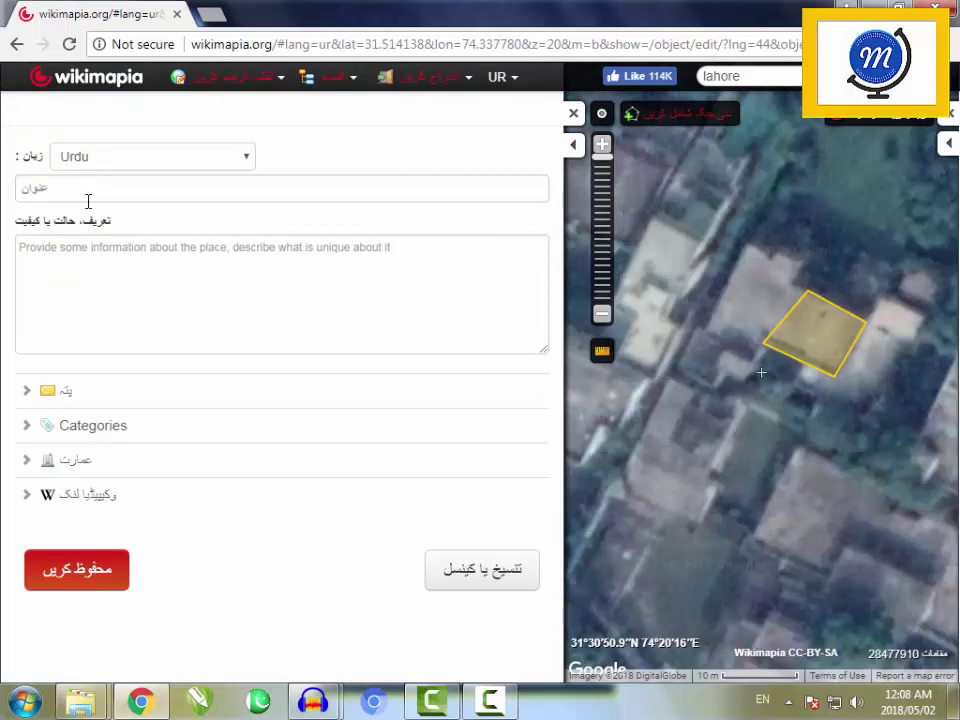
Step: Title the new place "Mapia", describe it as "Head Office" with Urdu as its language, and save it
left_click(151, 193)
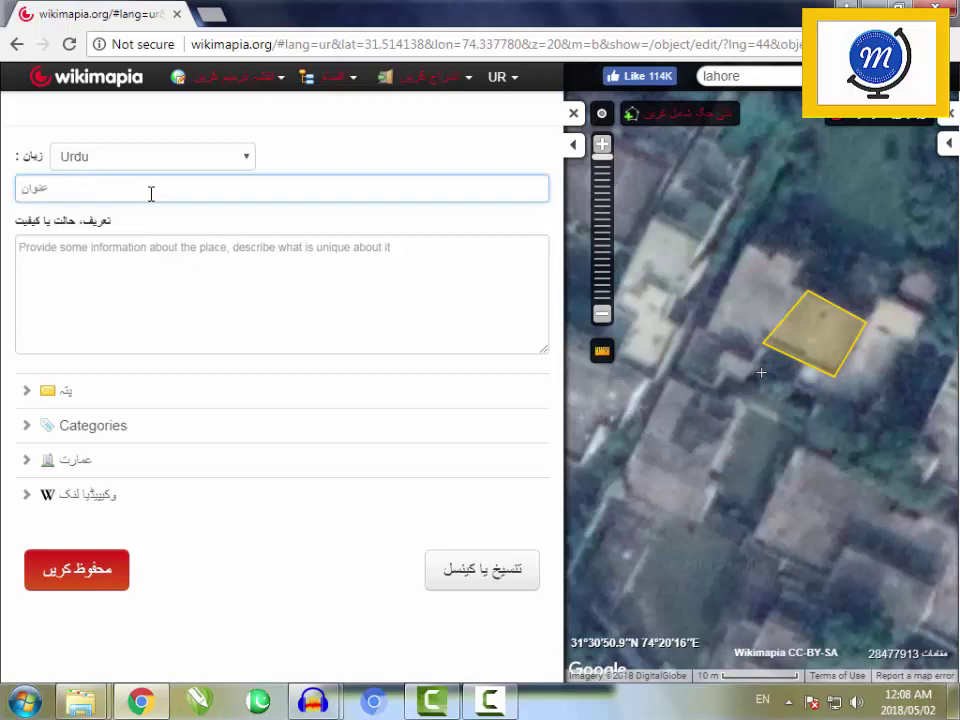
left_click(164, 163)
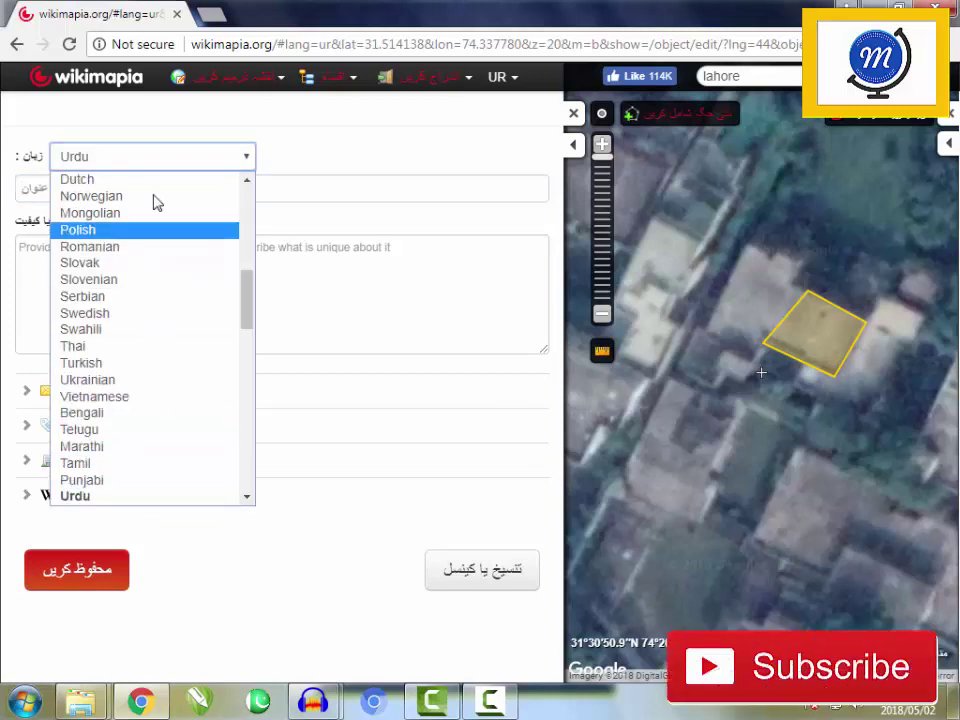
left_click(166, 160)
left_click(111, 194)
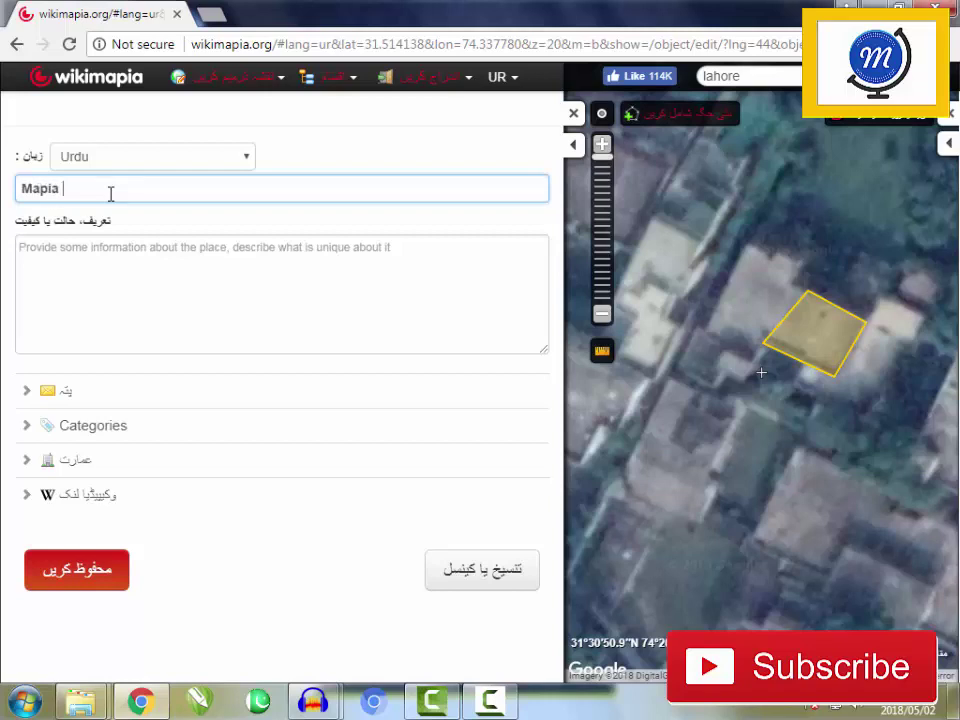
left_click(126, 279)
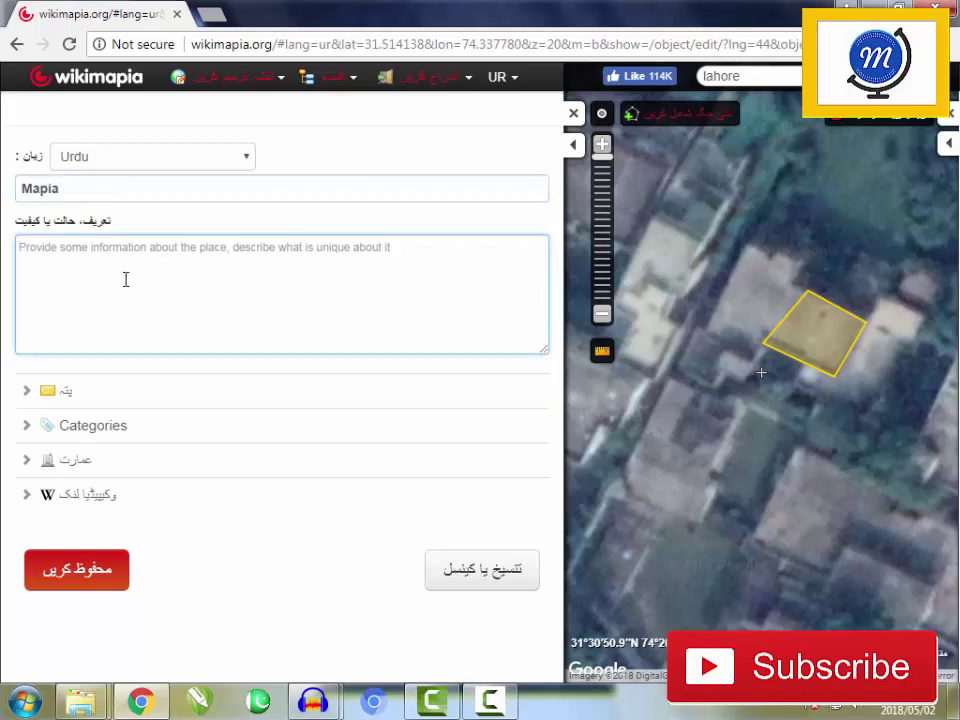
type("Head Office")
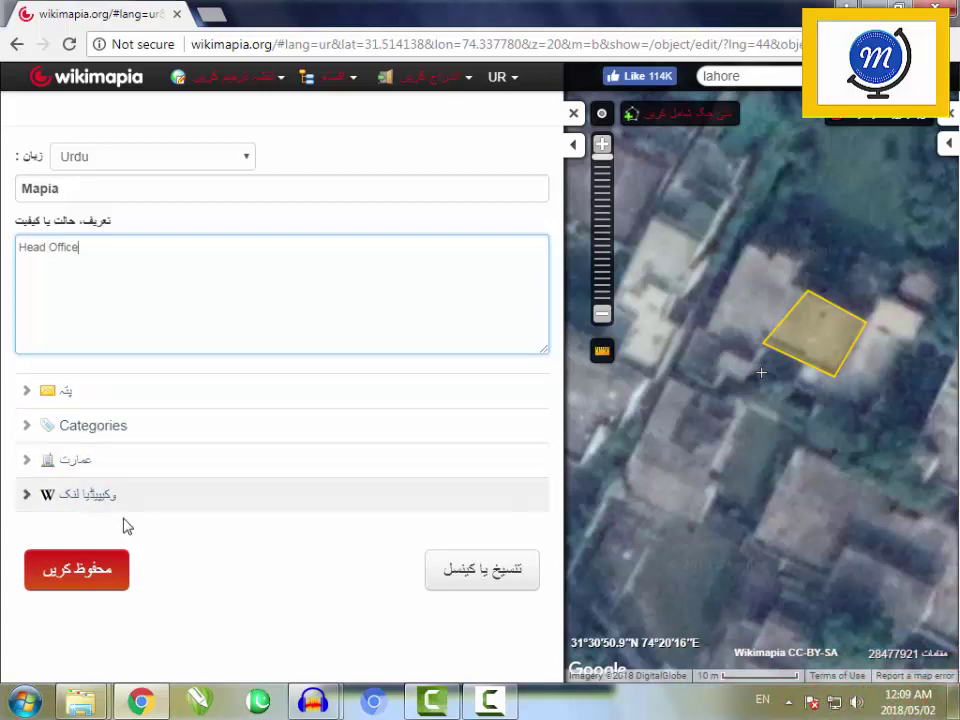
left_click(76, 576)
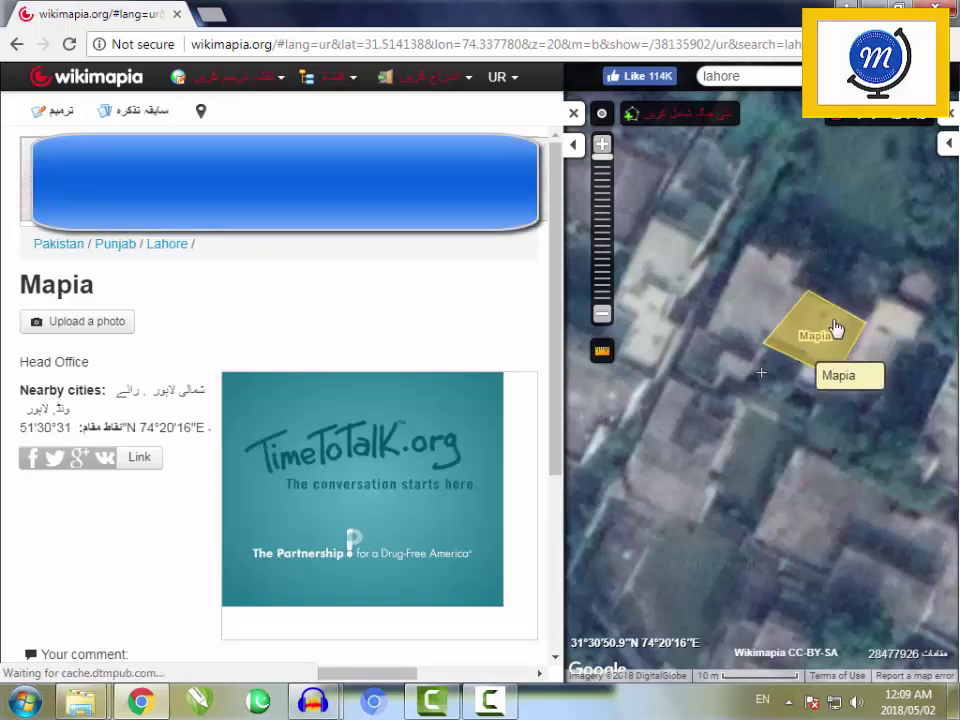
Step: Close the saved place's details and view its outline within the surrounding neighbourhood
left_click(572, 114)
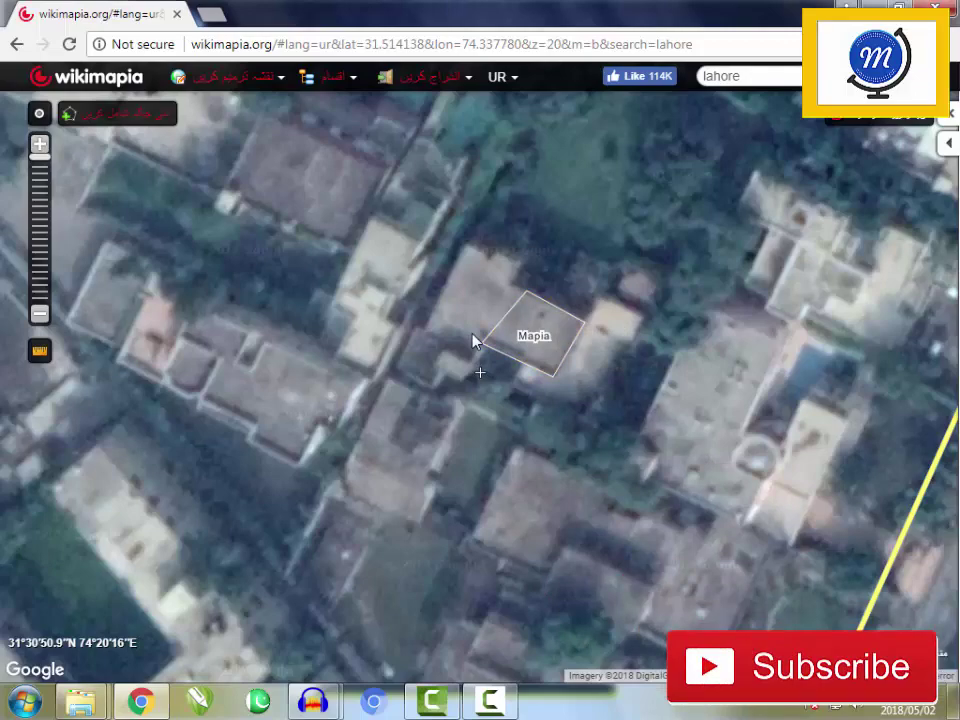
scroll(468, 346, "down", 1)
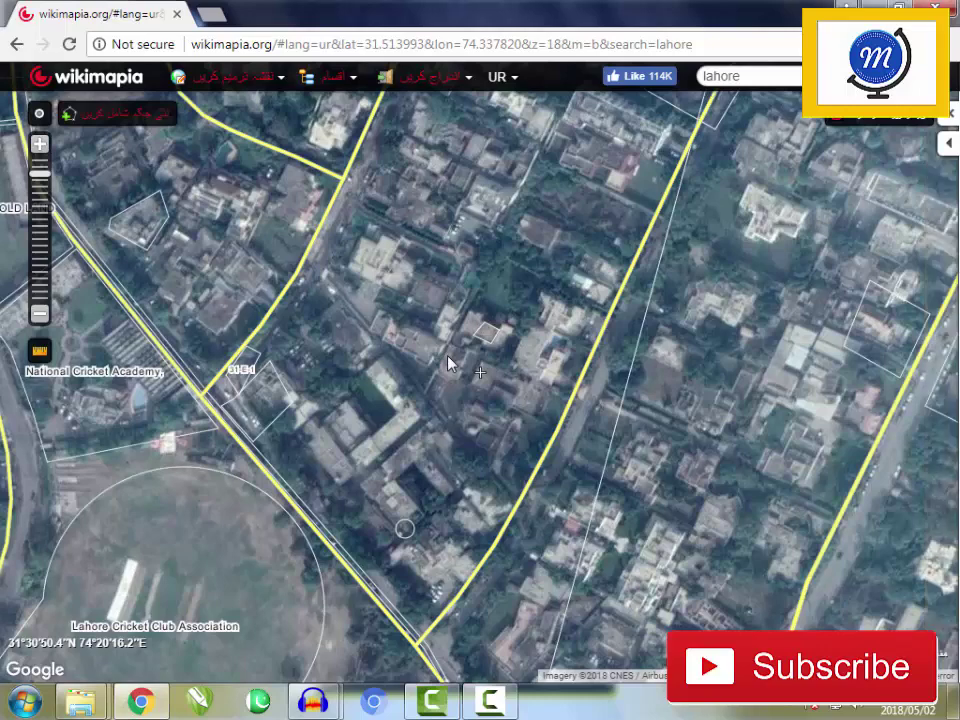
scroll(448, 364, "down", 1)
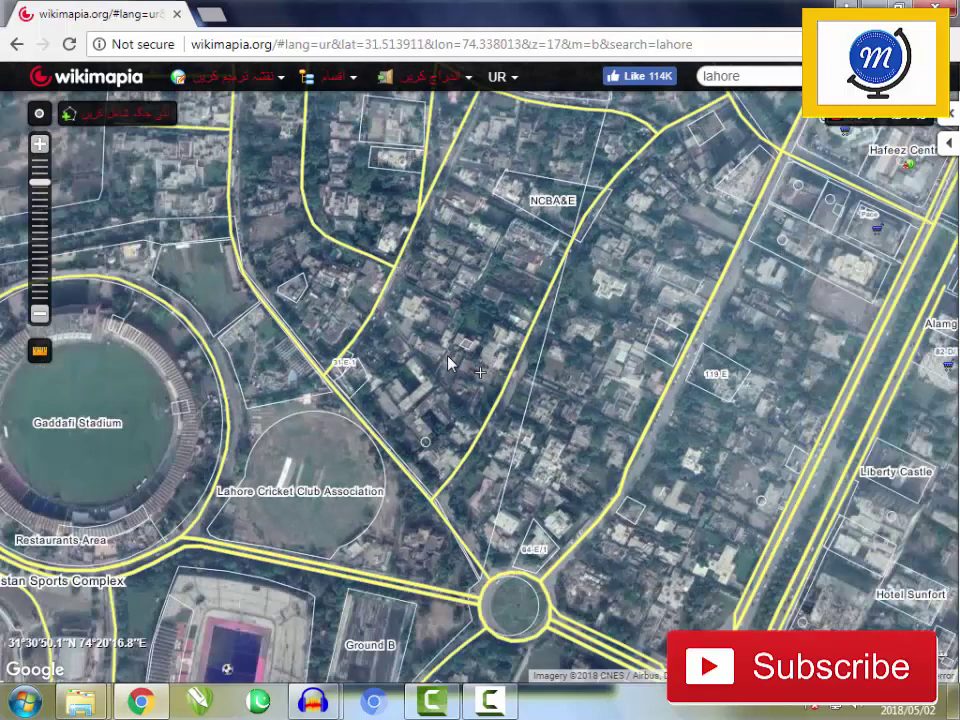